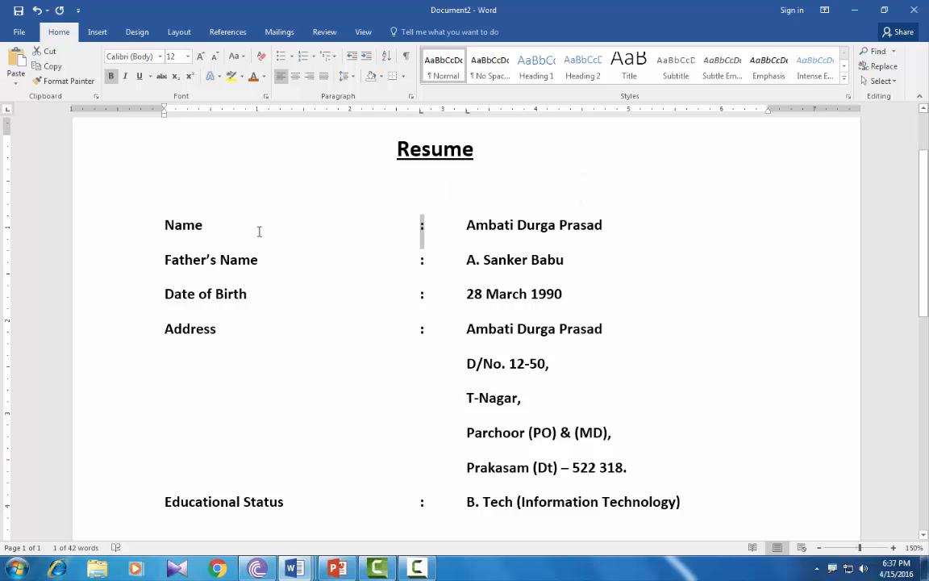
In a new blank document, type a centred, bold, underlined 'Resume' title, then begin a left-aligned, non-underlined line.
{"action": "left_click", "coordinate": [222, 224]}
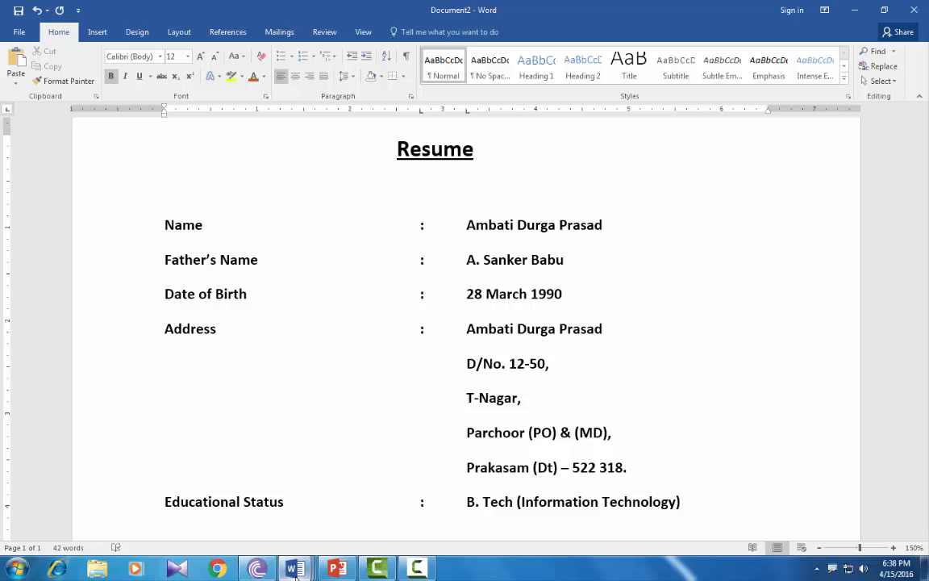
{"action": "key", "text": "ctrl+n"}
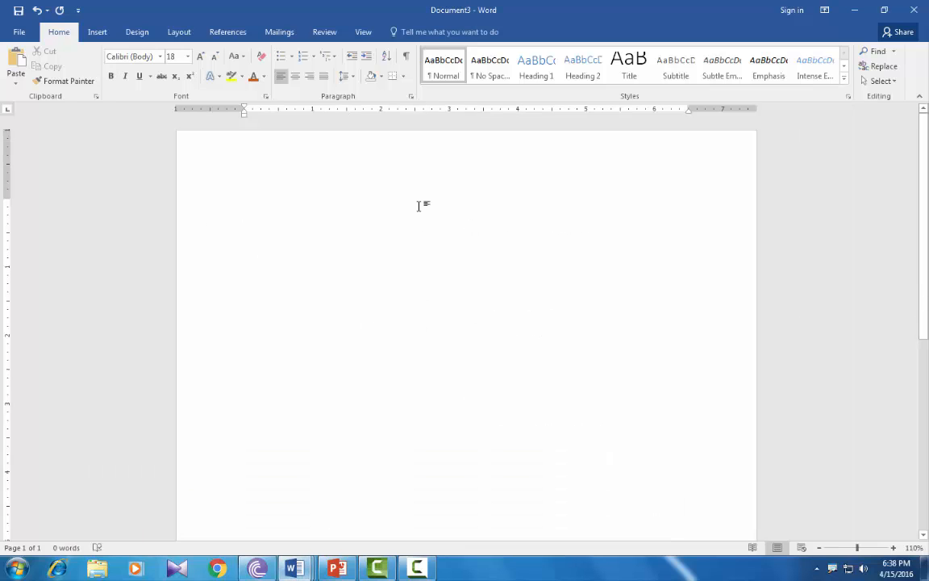
{"action": "key", "text": "ctrl+e"}
{"action": "key", "text": "ctrl+u"}
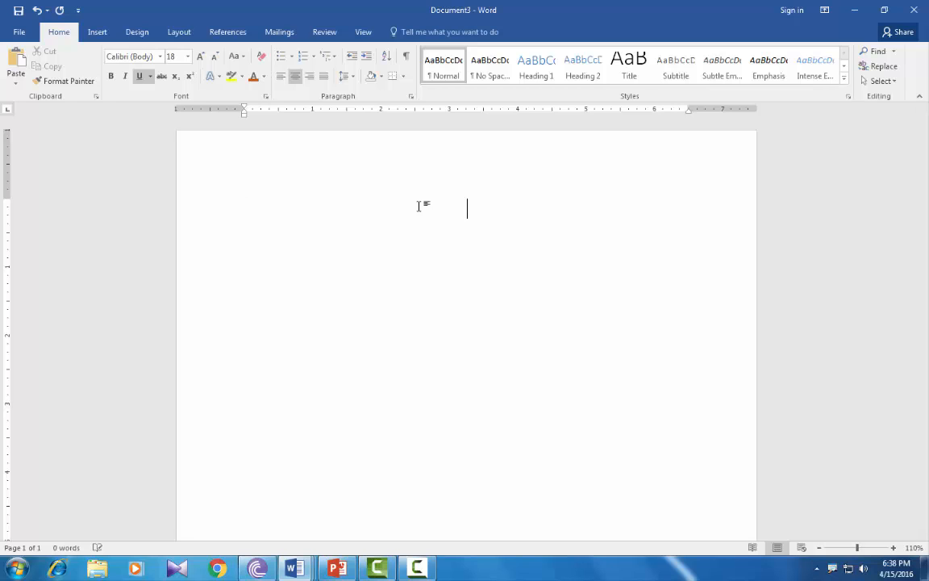
{"action": "key", "text": "ctrl+b"}
{"action": "type", "text": "Resume"}
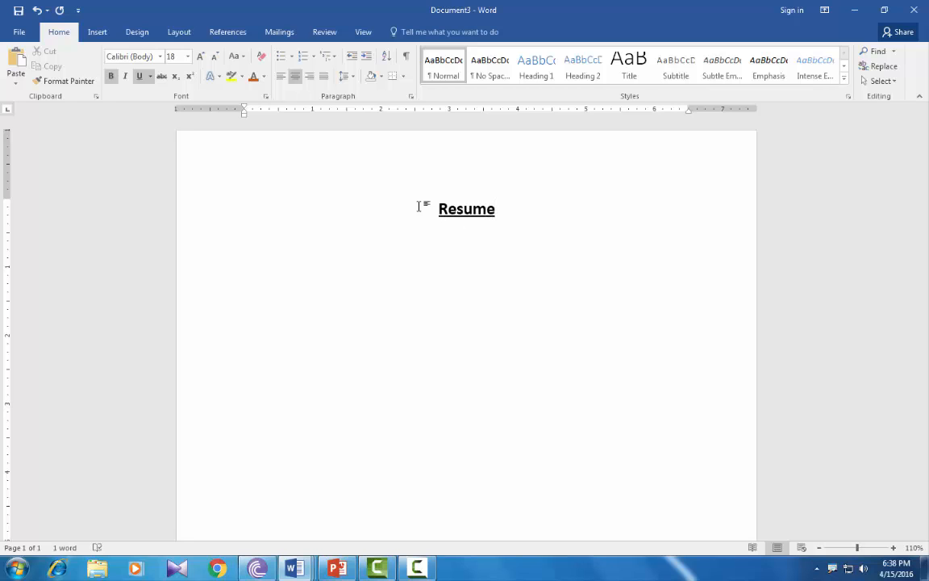
{"action": "key", "text": "ctrl+l"}
{"action": "key", "text": "ctrl+u"}
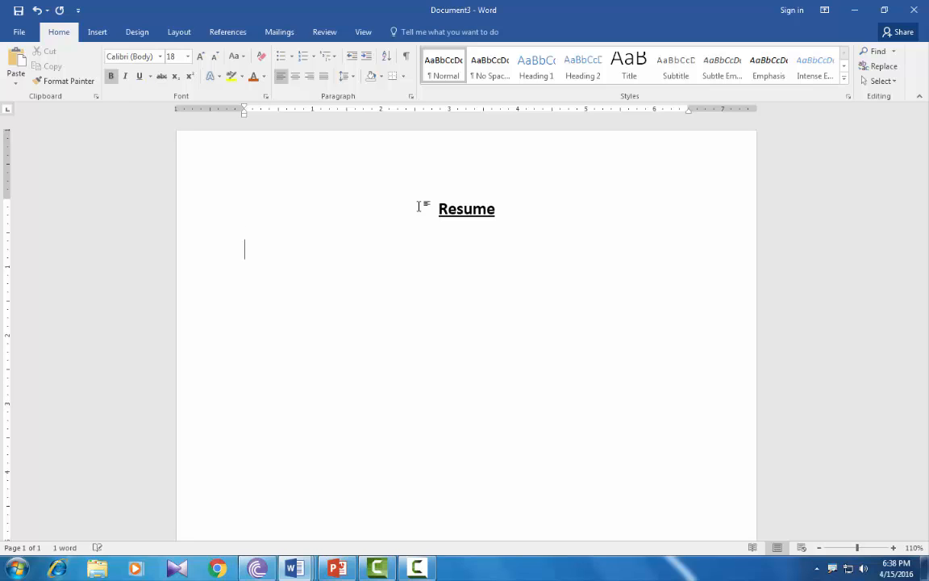
Add a 'Name' row with a tab-aligned colon followed by the candidate's name.
{"action": "type", "text": "Name"}
{"action": "key", "text": "Tab"}
{"action": "key", "text": "Tab"}
{"action": "key", "text": "Tab"}
{"action": "key", "text": "Tab"}
{"action": "type", "text": ":"}
{"action": "key", "text": "Tab"}
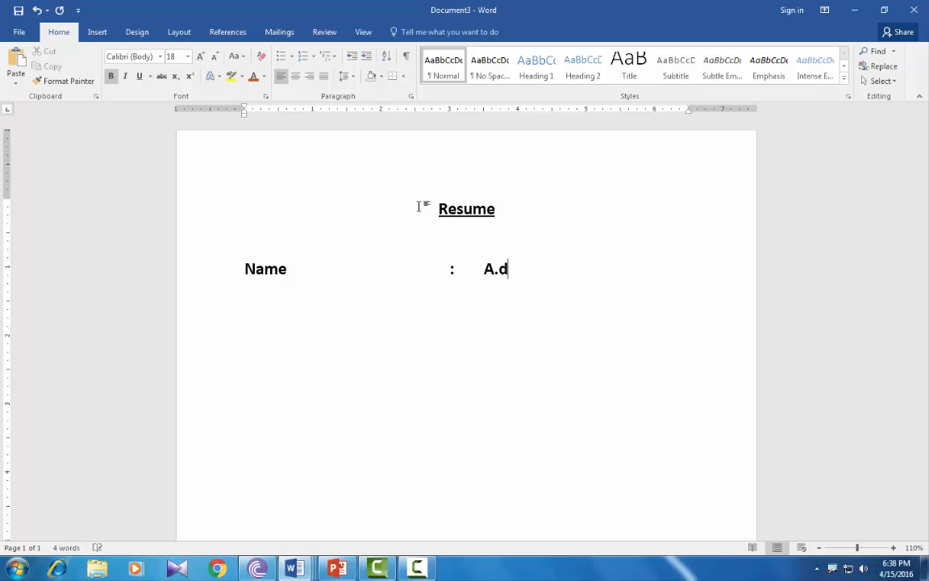
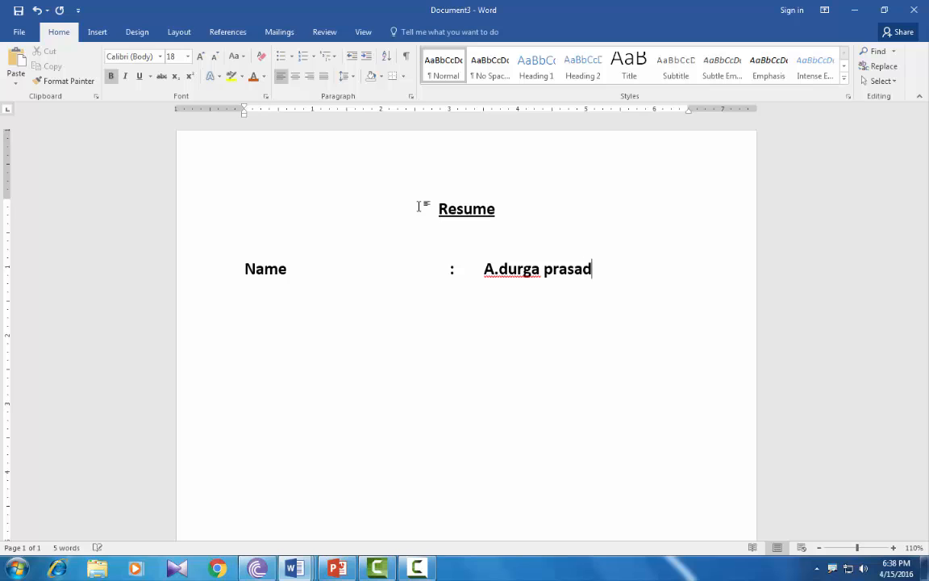
{"action": "key", "text": "Return"}
Add a 'Father name' label with its colon lined up under the Name colon.
{"action": "type", "text": "Father "}
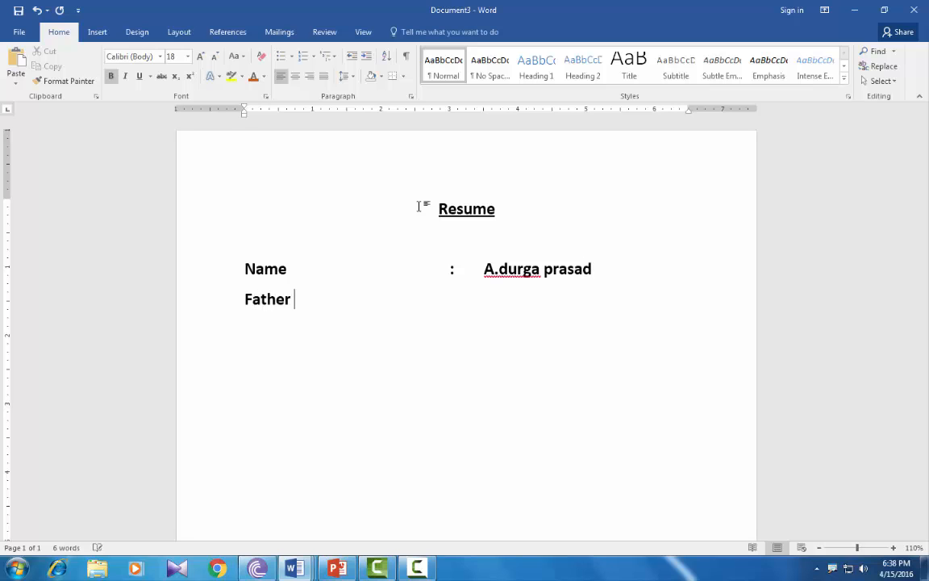
{"action": "type", "text": "name"}
{"action": "key", "text": "Tab"}
{"action": "key", "text": "Tab"}
{"action": "key", "text": "Tab"}
{"action": "key", "text": "Tab"}
{"action": "key", "text": "Tab"}
{"action": "key", "text": "BackSpace"}
{"action": "key", "text": "BackSpace"}
{"action": "type", "text": ":"}
{"action": "key", "text": "Left"}
{"action": "key", "text": "BackSpace"}
{"action": "key", "text": "BackSpace"}
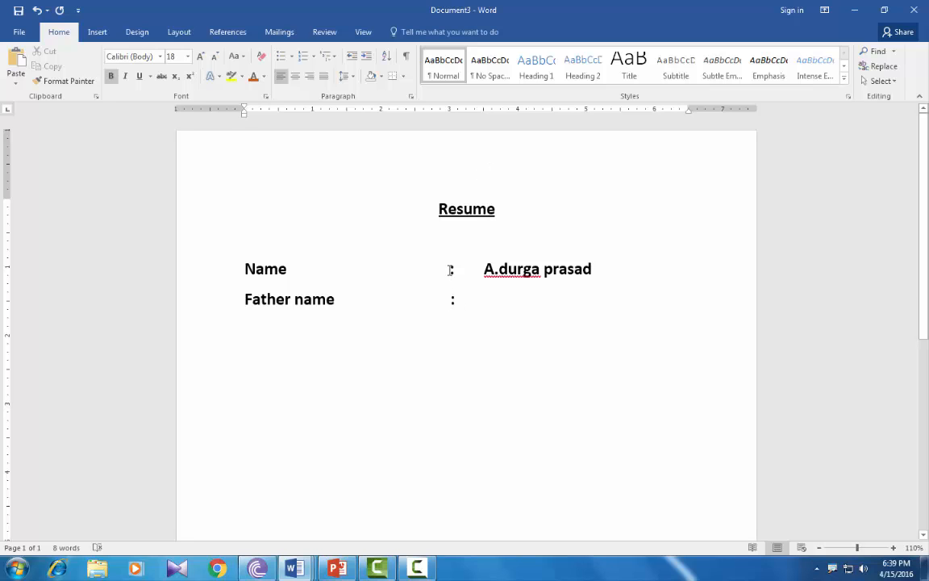
Delete the Name and Father name rows beneath the title.
{"action": "left_click_drag", "start_coordinate": [450, 269], "coordinate": [450, 297]}
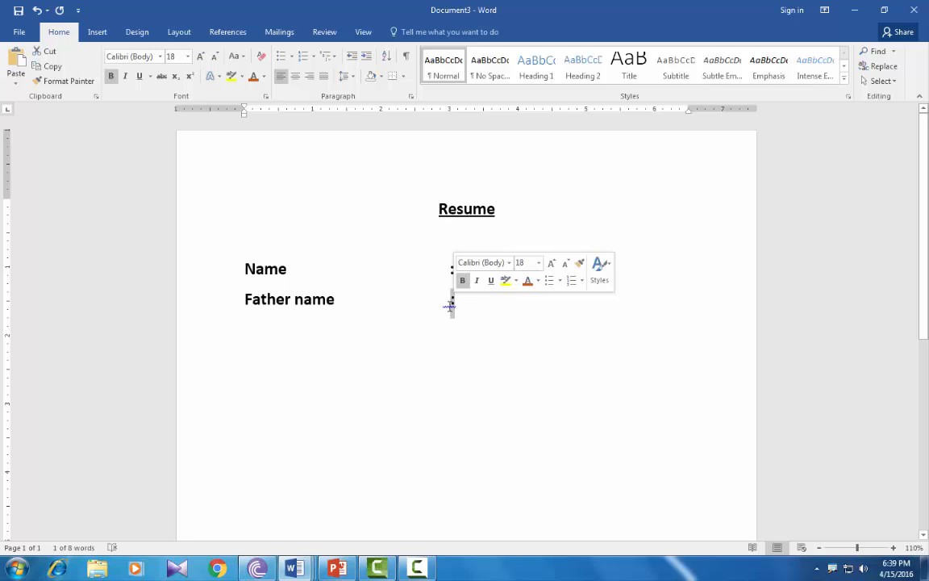
{"action": "left_click", "coordinate": [339, 302]}
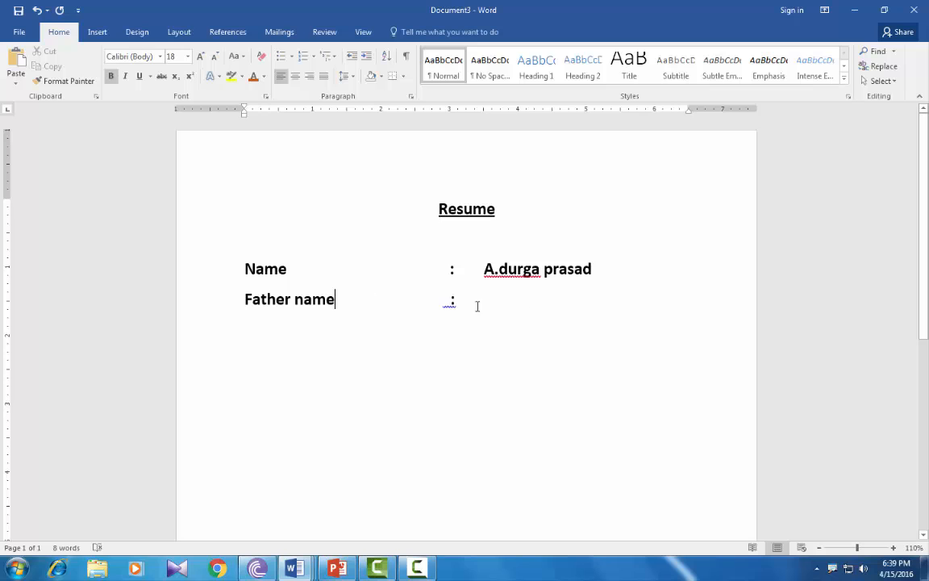
{"action": "left_click_drag", "start_coordinate": [448, 300], "coordinate": [456, 302]}
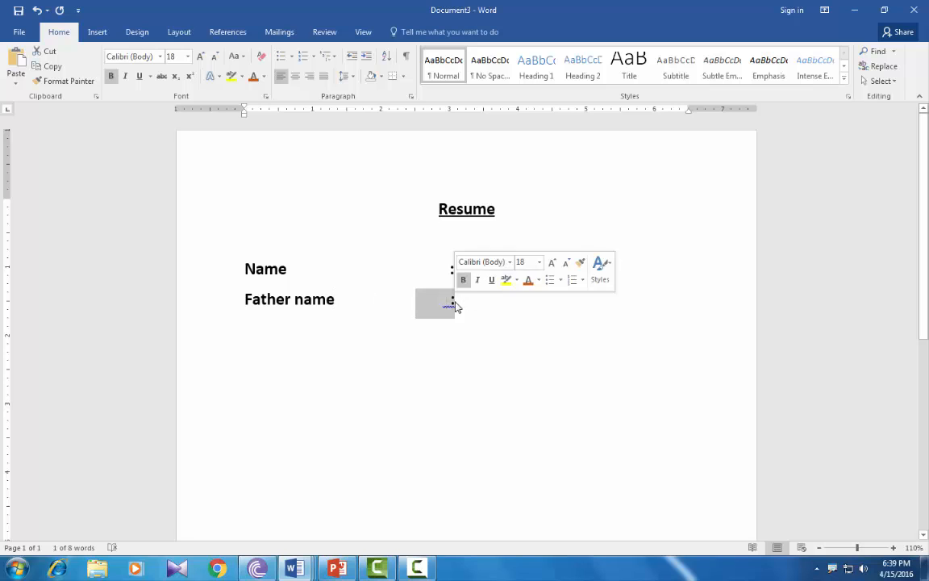
{"action": "left_click", "coordinate": [455, 303]}
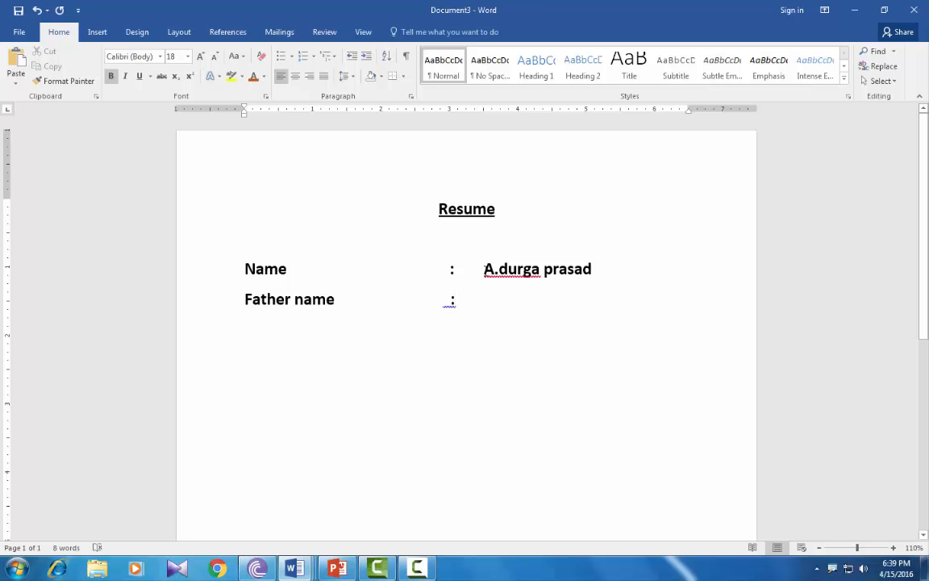
{"action": "left_click_drag", "start_coordinate": [484, 269], "coordinate": [493, 271]}
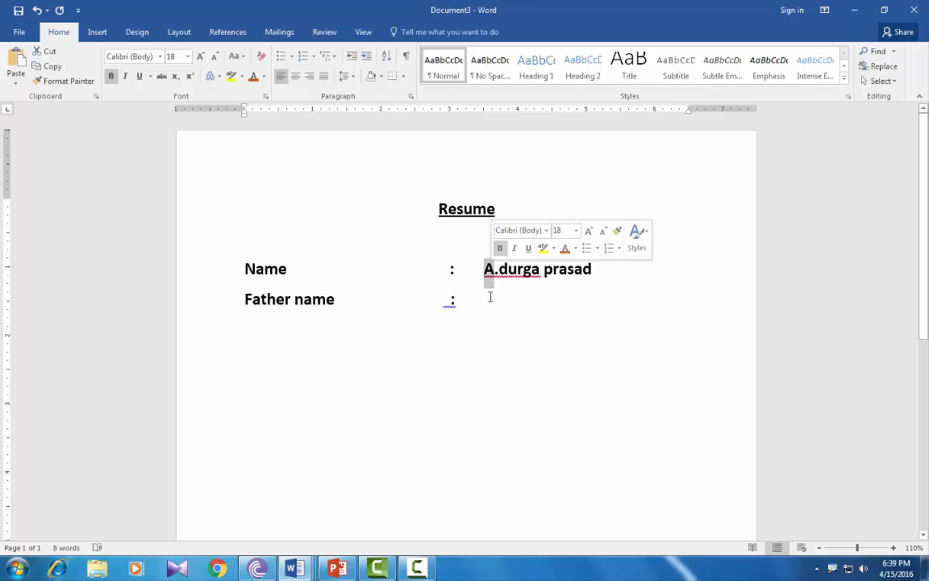
{"action": "left_click", "coordinate": [485, 304]}
{"action": "left_click_drag", "start_coordinate": [486, 303], "coordinate": [192, 243]}
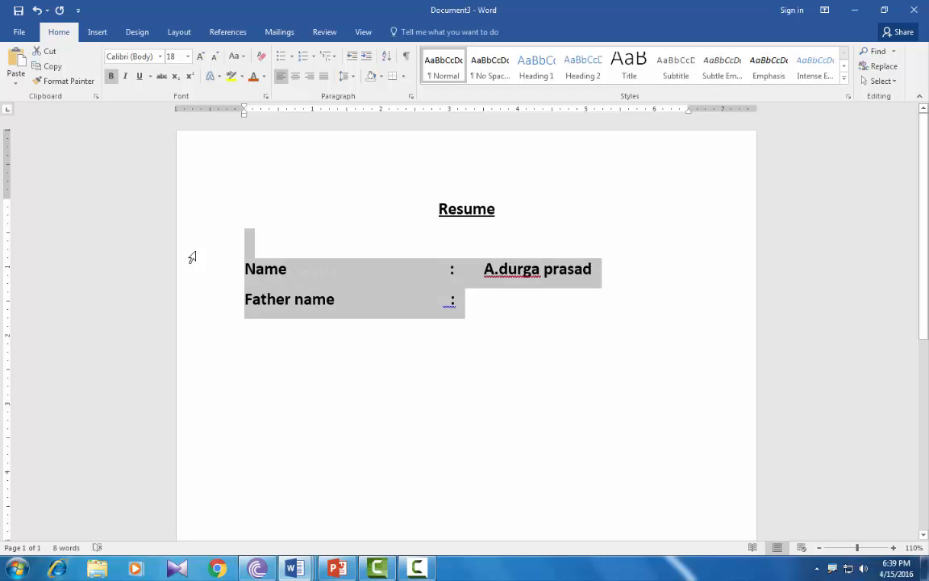
{"action": "key", "text": "BackSpace"}
Add a left-aligned, non-underlined empty line below the Resume title.
{"action": "left_click", "coordinate": [509, 204]}
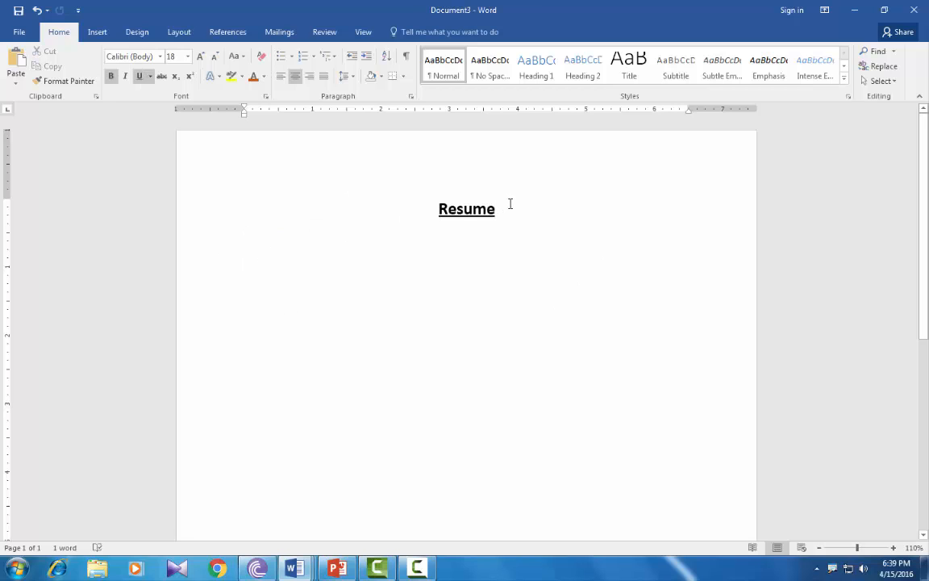
{"action": "key", "text": "Return"}
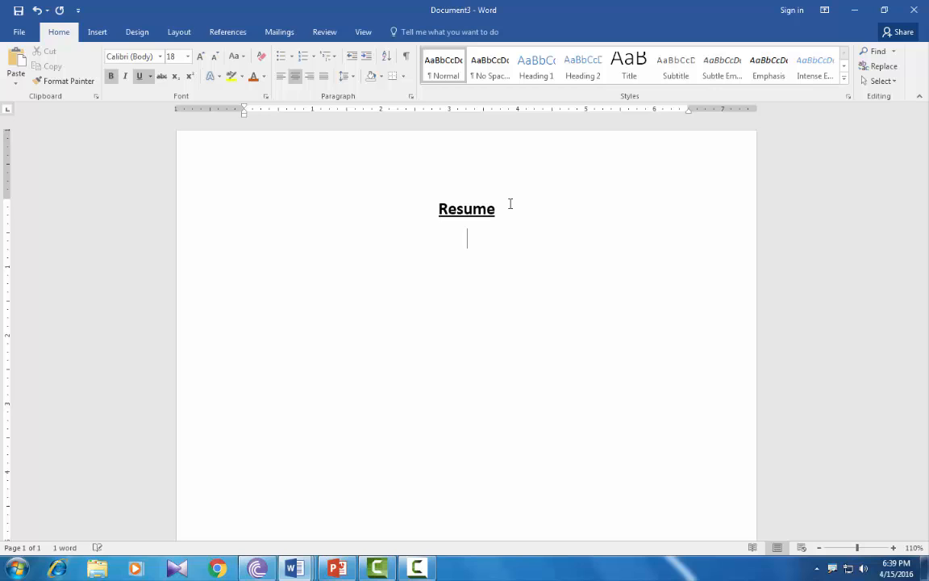
{"action": "key", "text": "ctrl+l"}
{"action": "key", "text": "ctrl+u"}
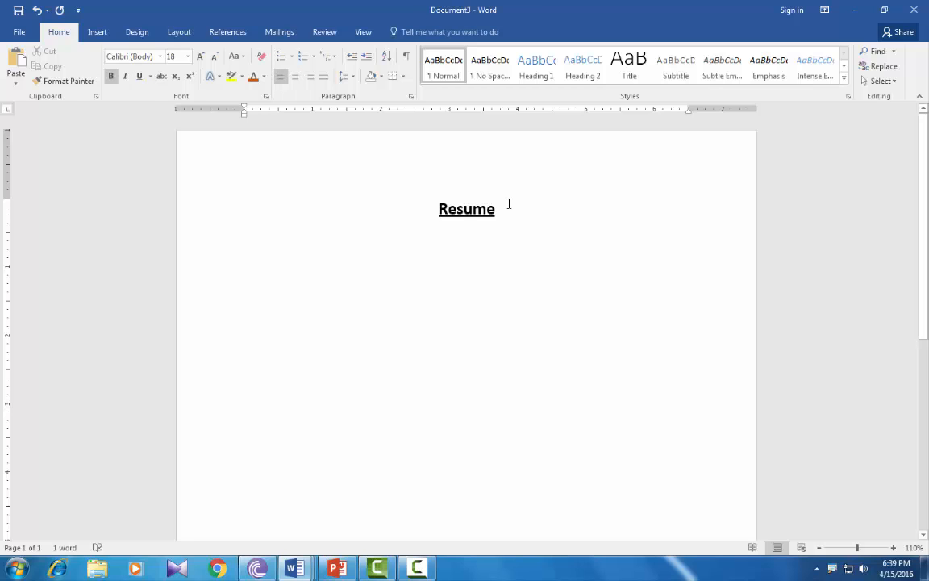
Set left tab stops at 3 and about 3.5 inches, removing the extra tab markers.
{"action": "left_click", "coordinate": [264, 509]}
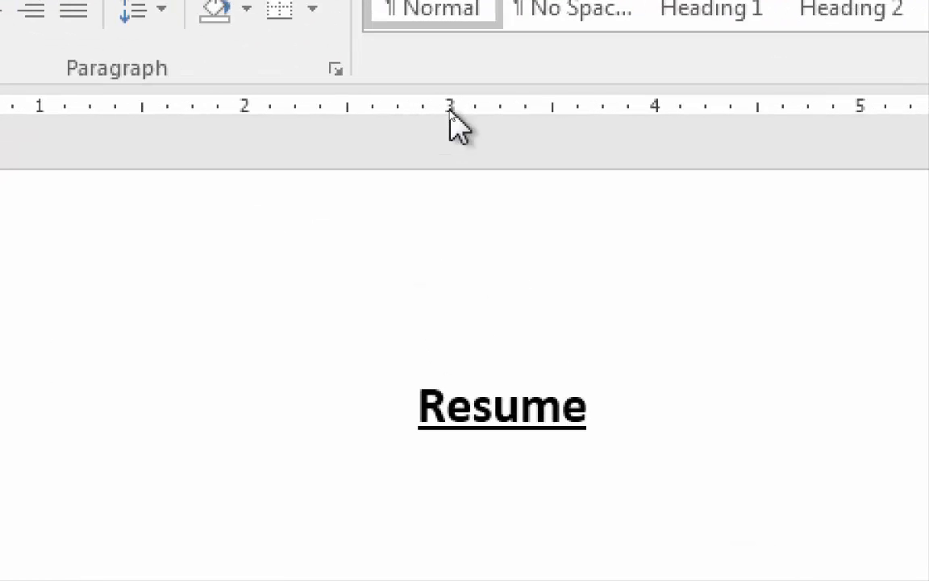
{"action": "left_click", "coordinate": [450, 111]}
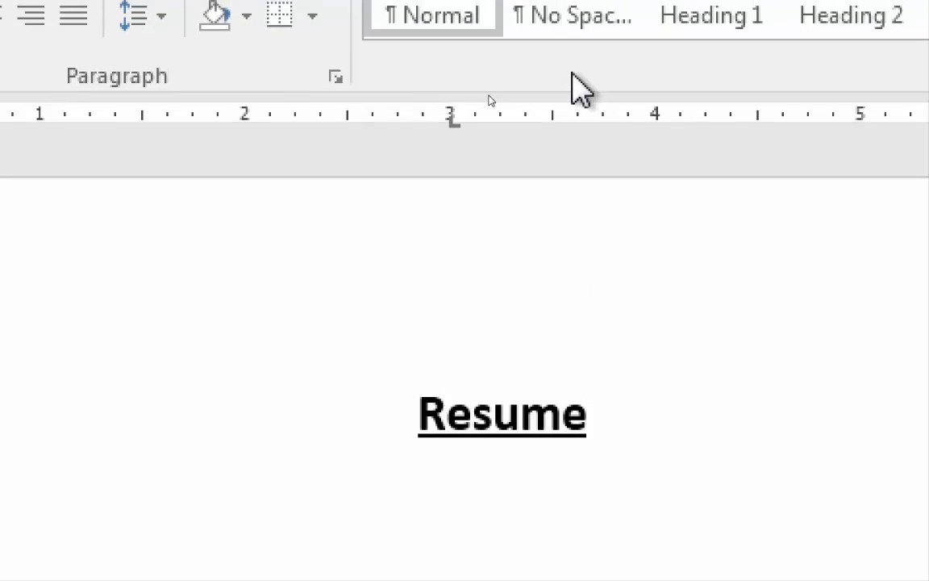
{"action": "left_click", "coordinate": [576, 117]}
{"action": "left_click", "coordinate": [565, 118]}
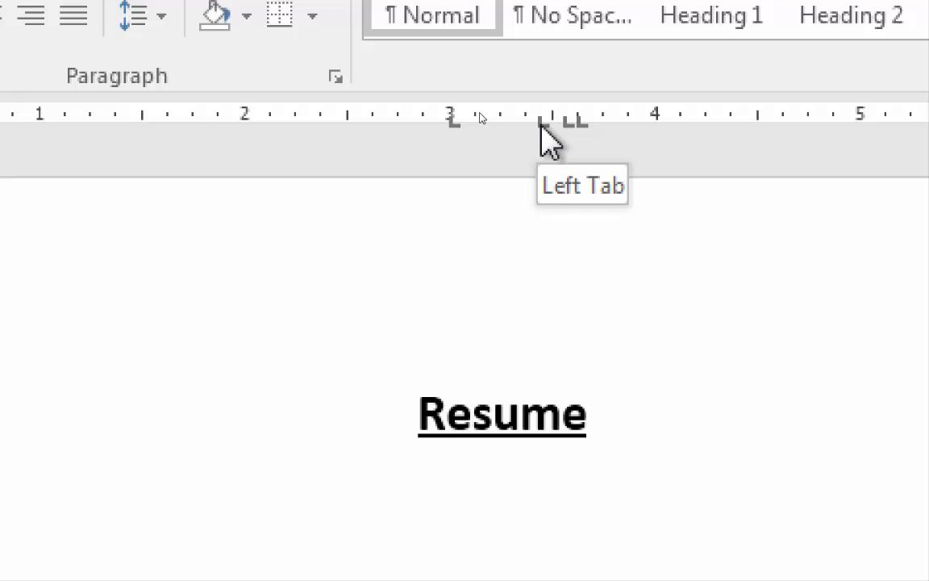
{"action": "left_click_drag", "start_coordinate": [541, 121], "coordinate": [541, 182]}
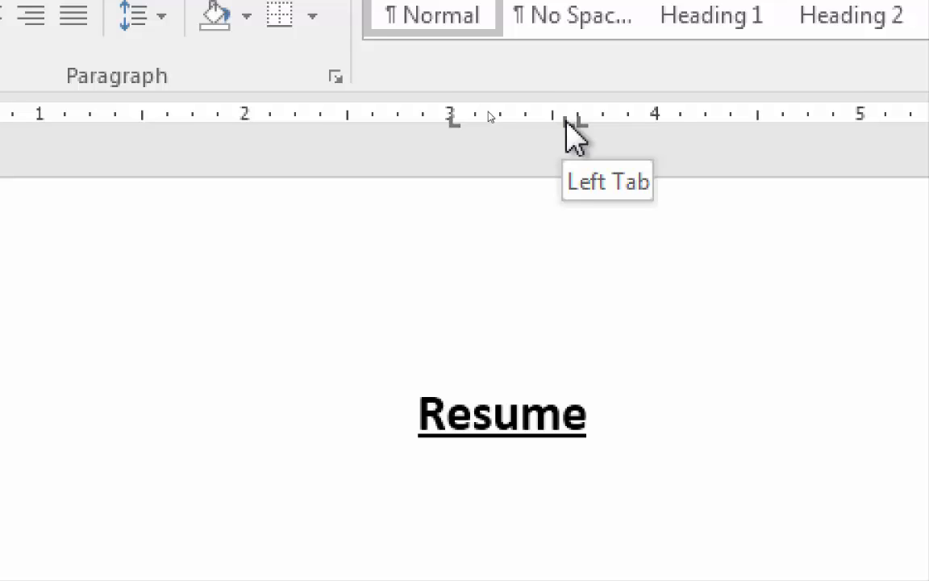
{"action": "left_click_drag", "start_coordinate": [565, 121], "coordinate": [568, 165]}
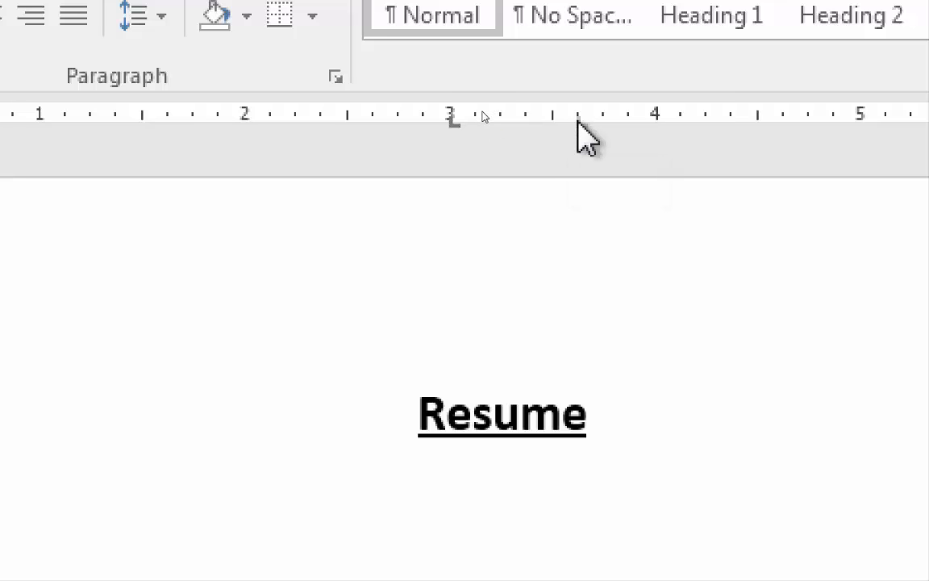
{"action": "mouse_move", "coordinate": [577, 121]}
{"action": "left_mouse_down"}
{"action": "mouse_move", "coordinate": [534, 121]}
{"action": "mouse_move", "coordinate": [501, 141]}
{"action": "mouse_move", "coordinate": [501, 125]}
{"action": "mouse_move", "coordinate": [617, 127]}
{"action": "mouse_move", "coordinate": [568, 127]}
{"action": "left_mouse_up"}
Add the 'Name' row with a tab-aligned colon and the candidate's name.
{"action": "key", "text": "Return"}
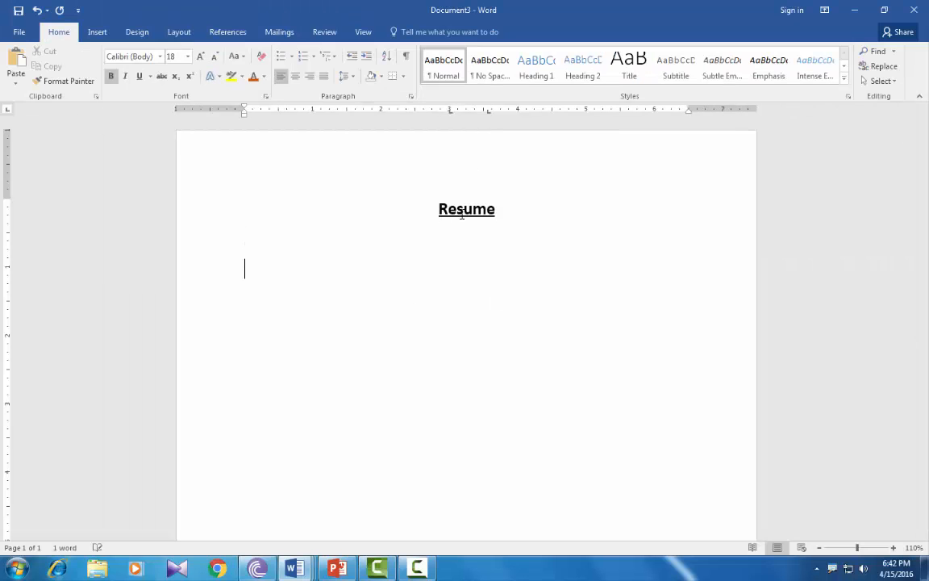
{"action": "type", "text": "Name"}
{"action": "key", "text": "Tab"}
{"action": "type", "text": ":"}
{"action": "key", "text": "Tab"}
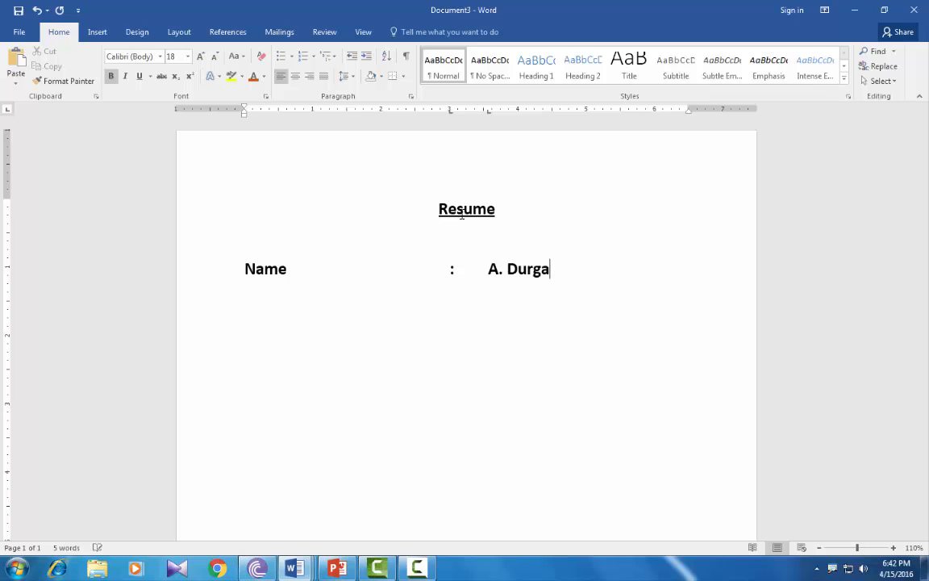
{"action": "key", "text": "Return"}
Add the 'Father name' row with its colon and the father's name.
{"action": "type", "text": "Fat"}
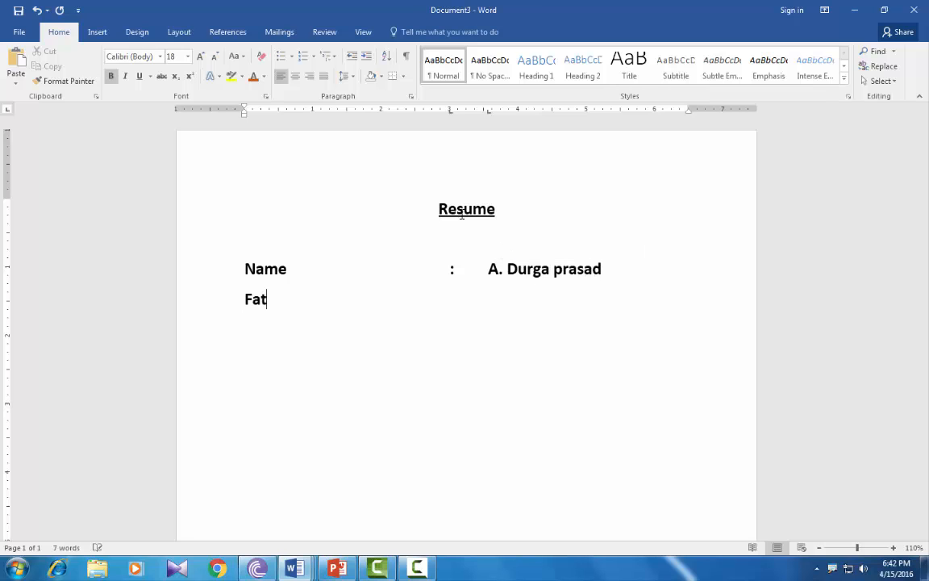
{"action": "type", "text": "her name"}
{"action": "key", "text": "Tab"}
{"action": "key", "text": "Tab"}
{"action": "key", "text": "Tab"}
{"action": "key", "text": "Tab"}
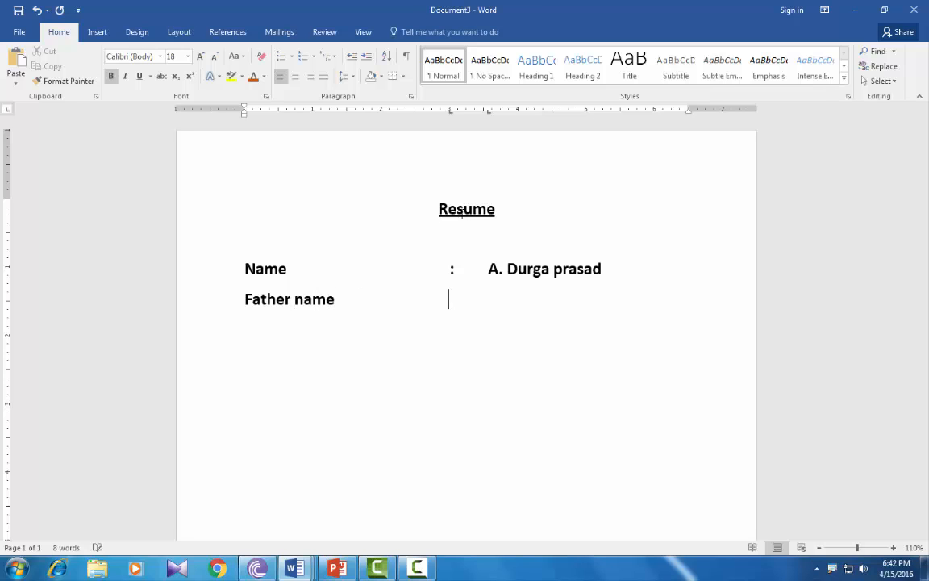
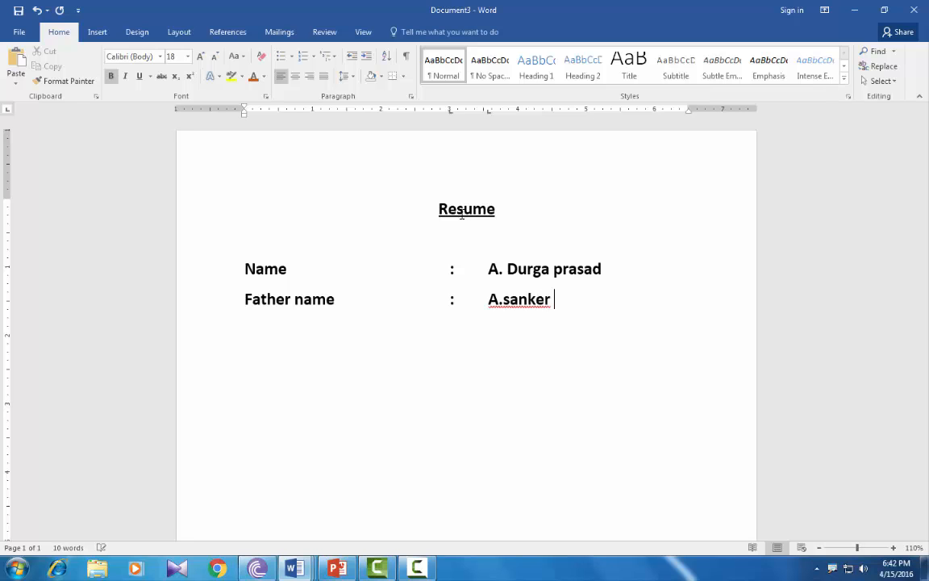
{"action": "key", "text": "Return"}
Add the 'Date of Birth' row with its colon and the birth date.
{"action": "type", "text": "Date "}
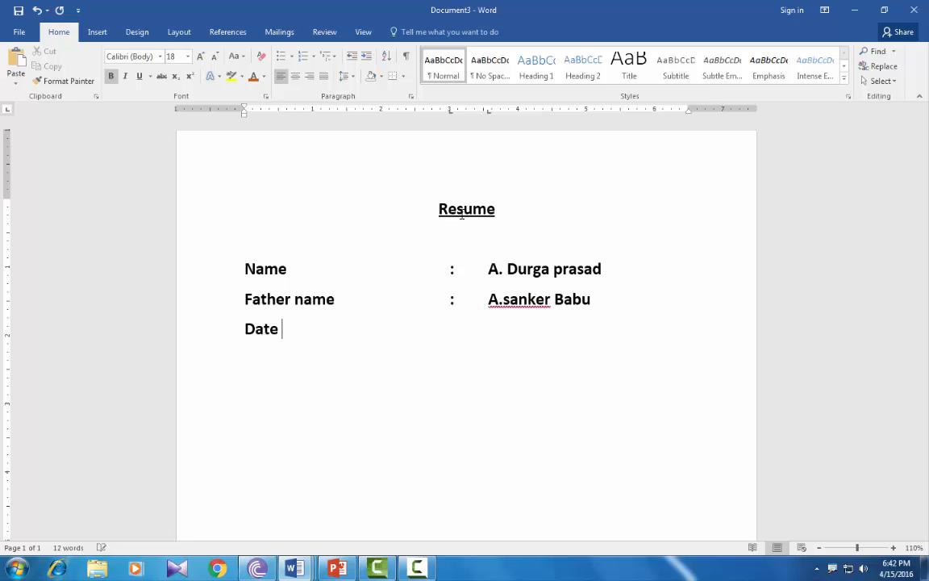
{"action": "type", "text": "of Birth"}
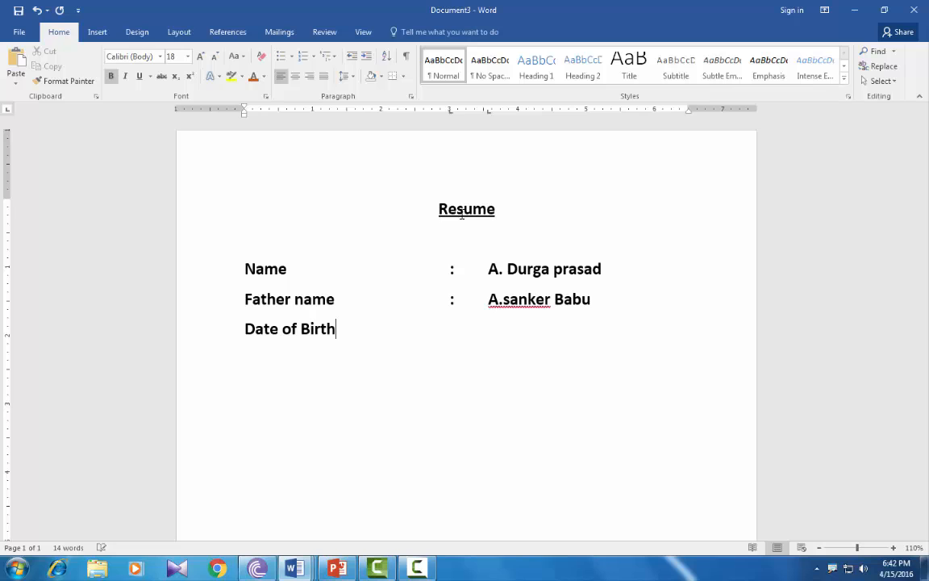
{"action": "key", "text": "Tab"}
{"action": "type", "text": ":"}
{"action": "key", "text": "Tab"}
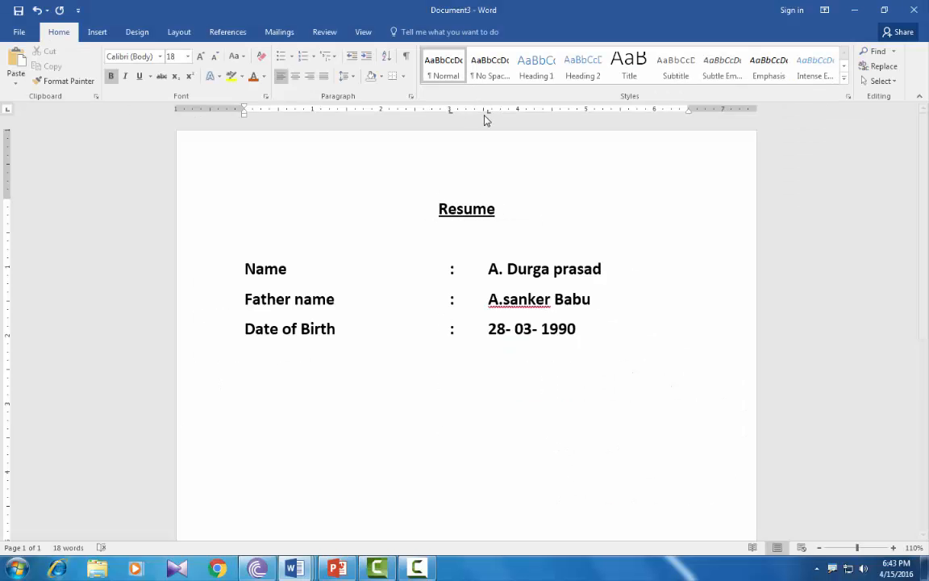
Remove the 3.5-inch tab stop from the Date of Birth line, keeping the 3-inch one, and add a new line.
{"action": "left_click_drag", "start_coordinate": [489, 111], "coordinate": [489, 141]}
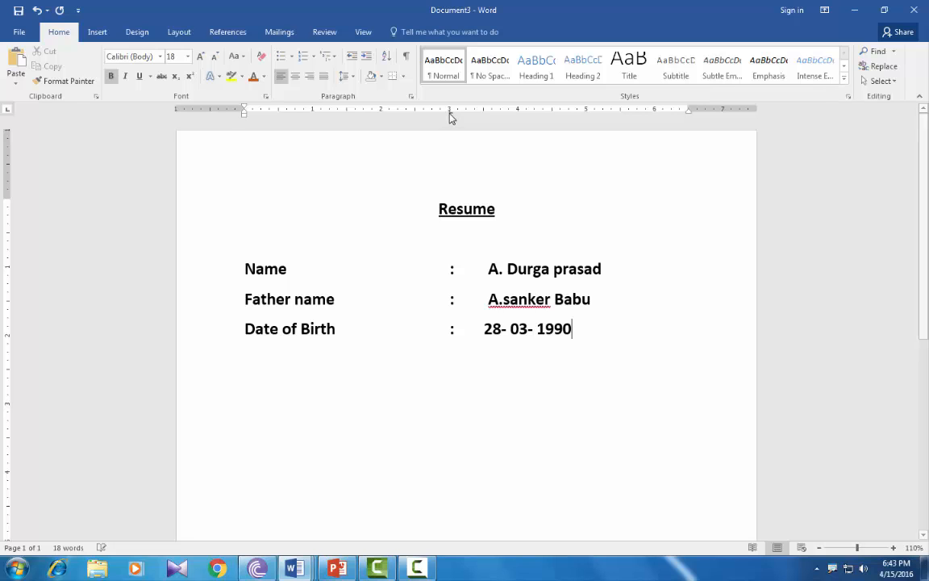
{"action": "left_click_drag", "start_coordinate": [448, 113], "coordinate": [450, 139]}
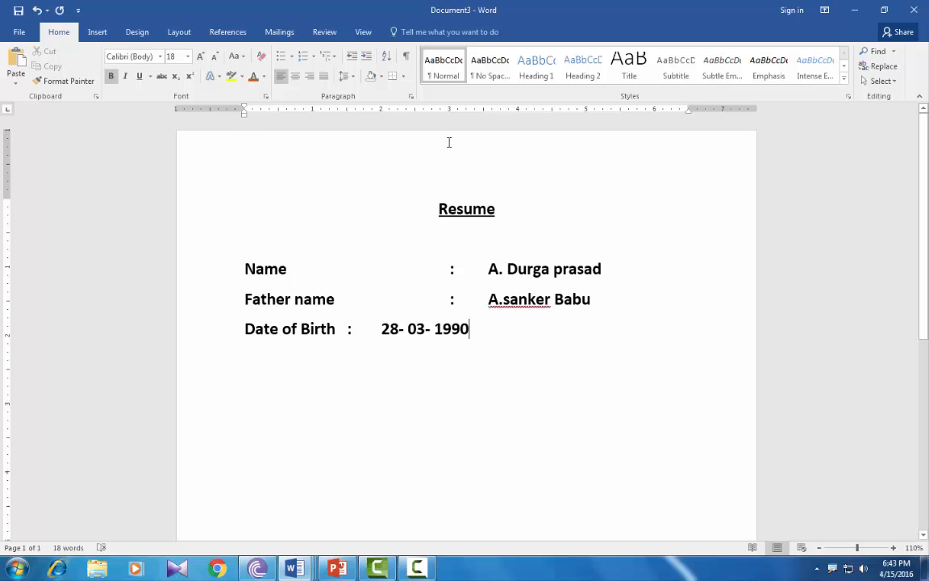
{"action": "key", "text": "ctrl+z"}
{"action": "type", "text": "z"}
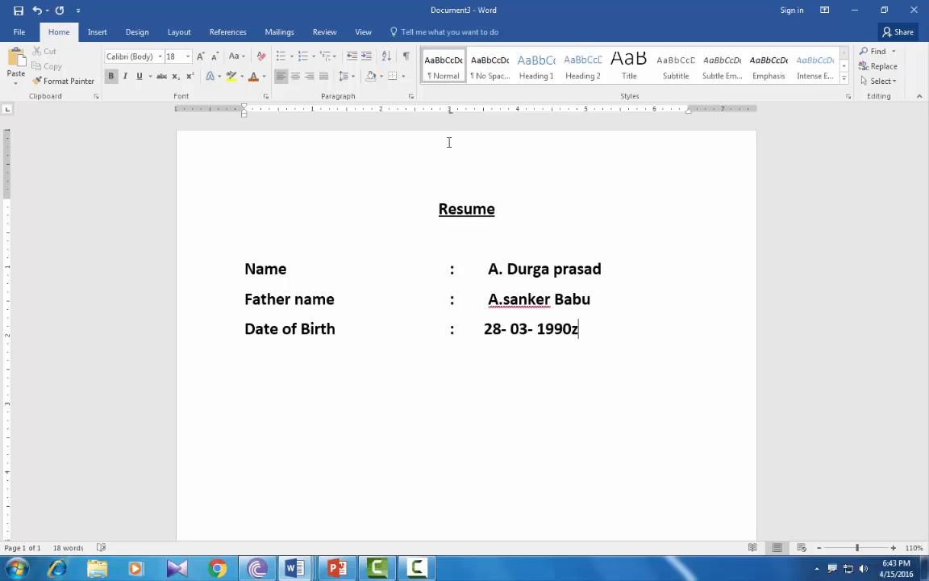
{"action": "key", "text": "BackSpace"}
{"action": "key", "text": "Return"}
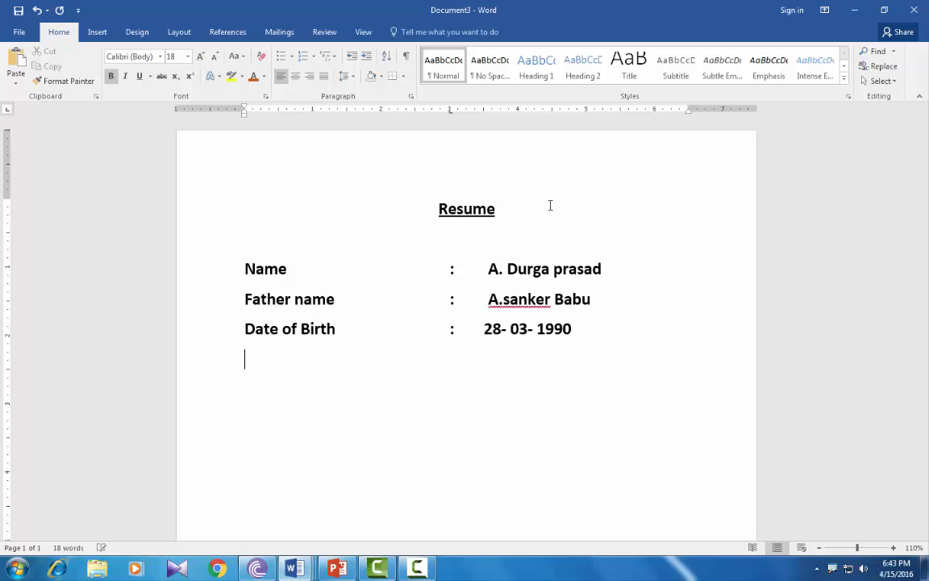